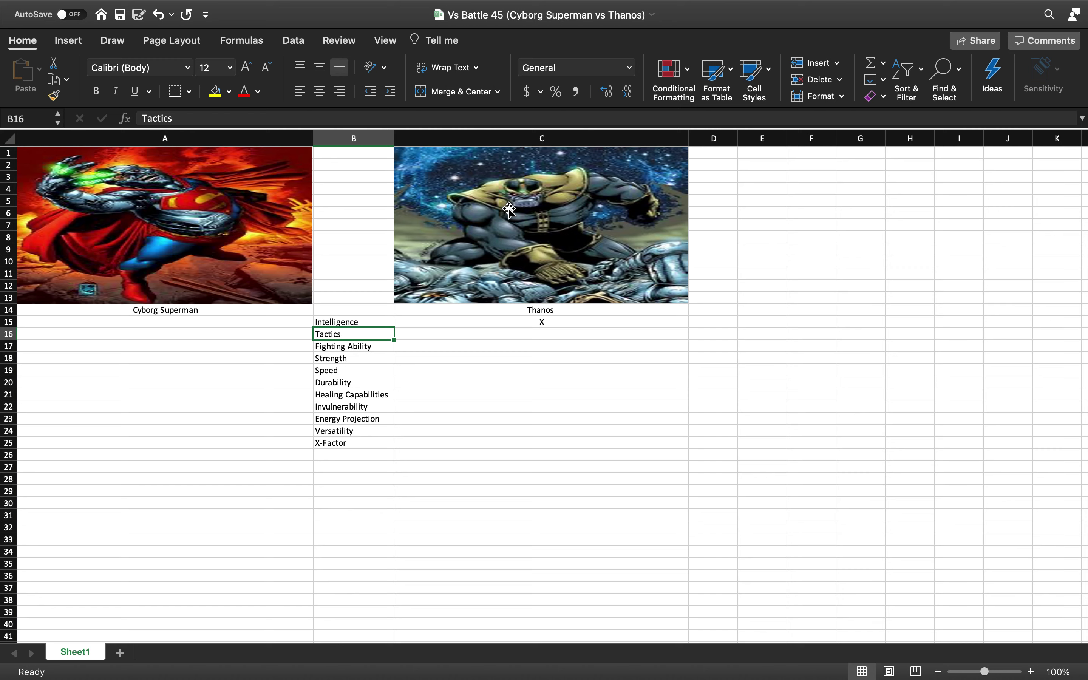
Mark Thanos with an X for Tactics and Fighting Ability in cells C16 and C17
key("Right")
type("X")
key("Left")
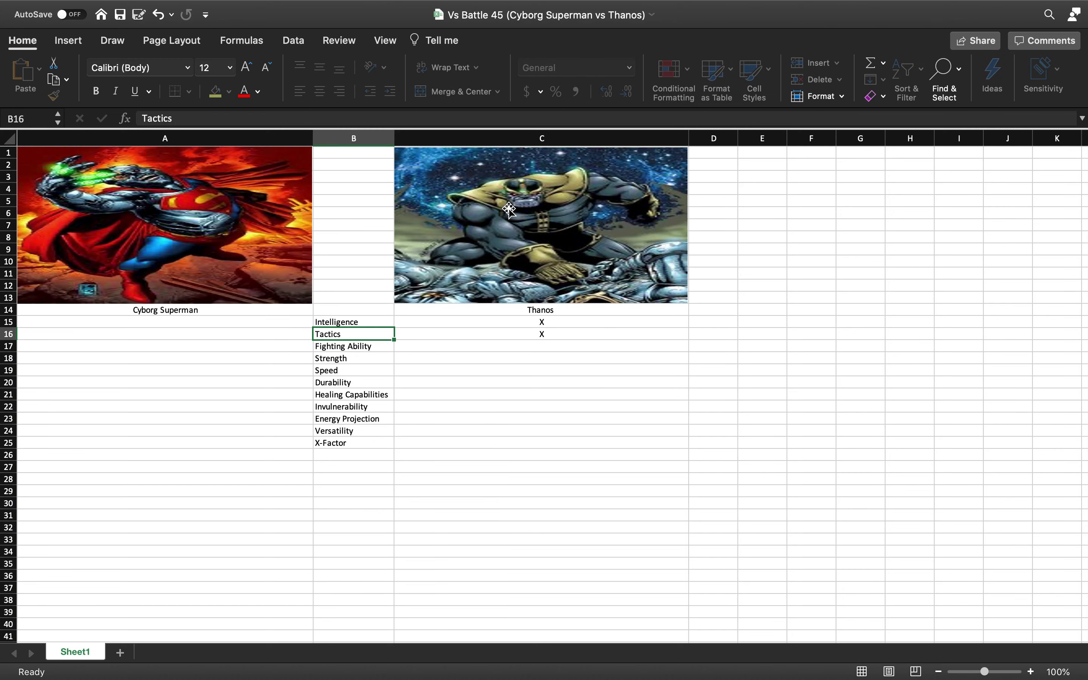
key("Down")
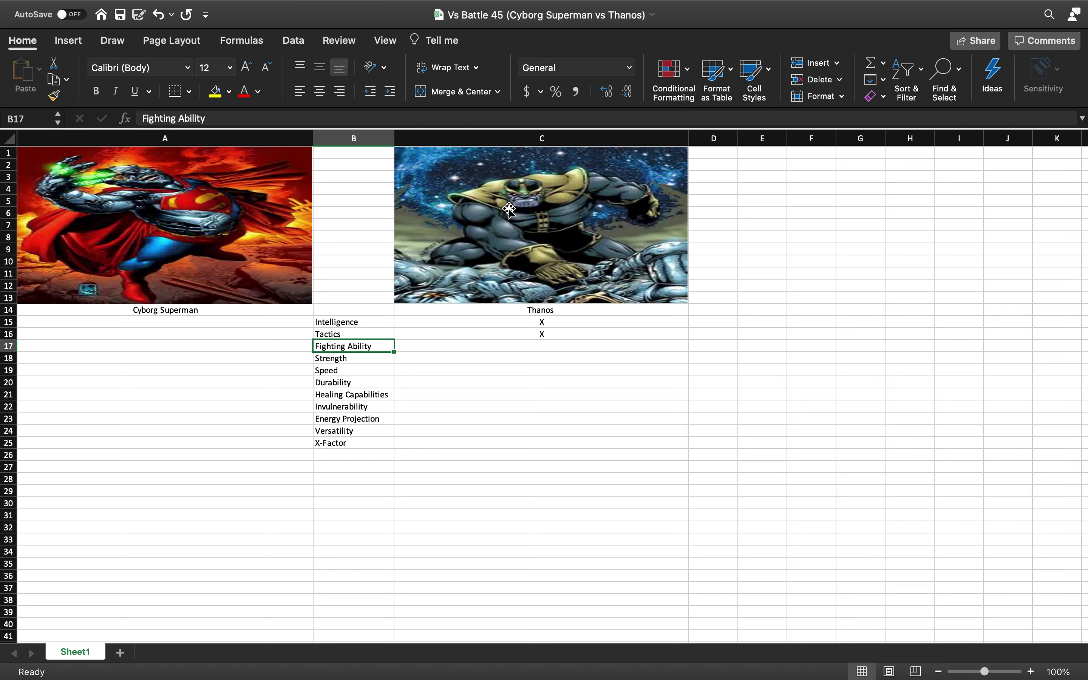
key("Down")
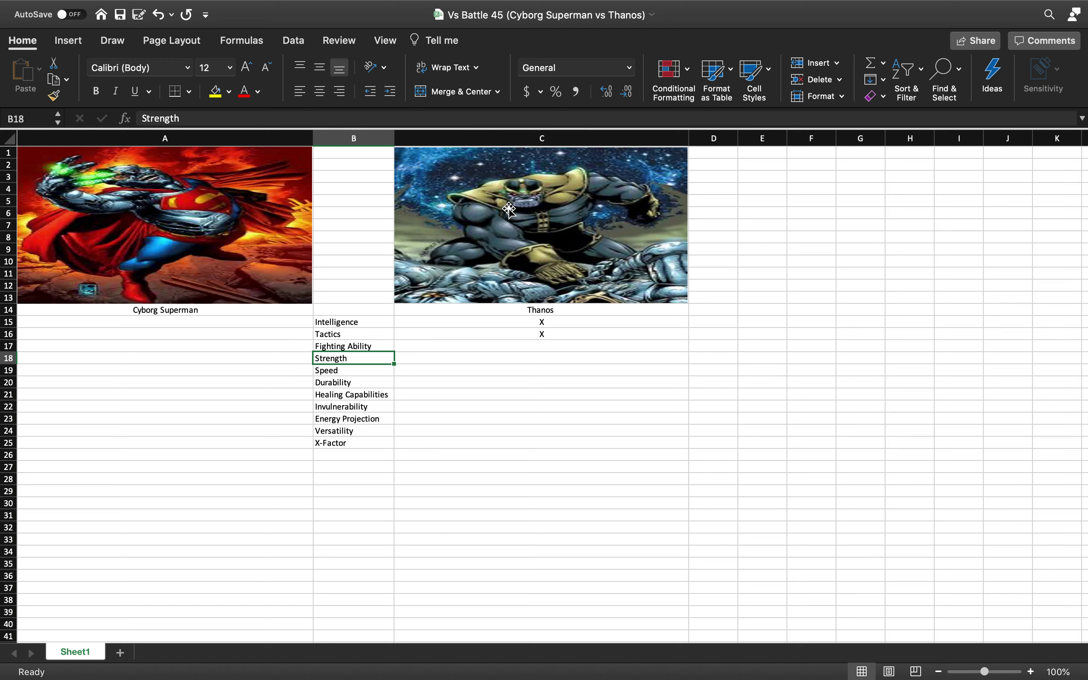
key("Up")
key("Right")
type("X")
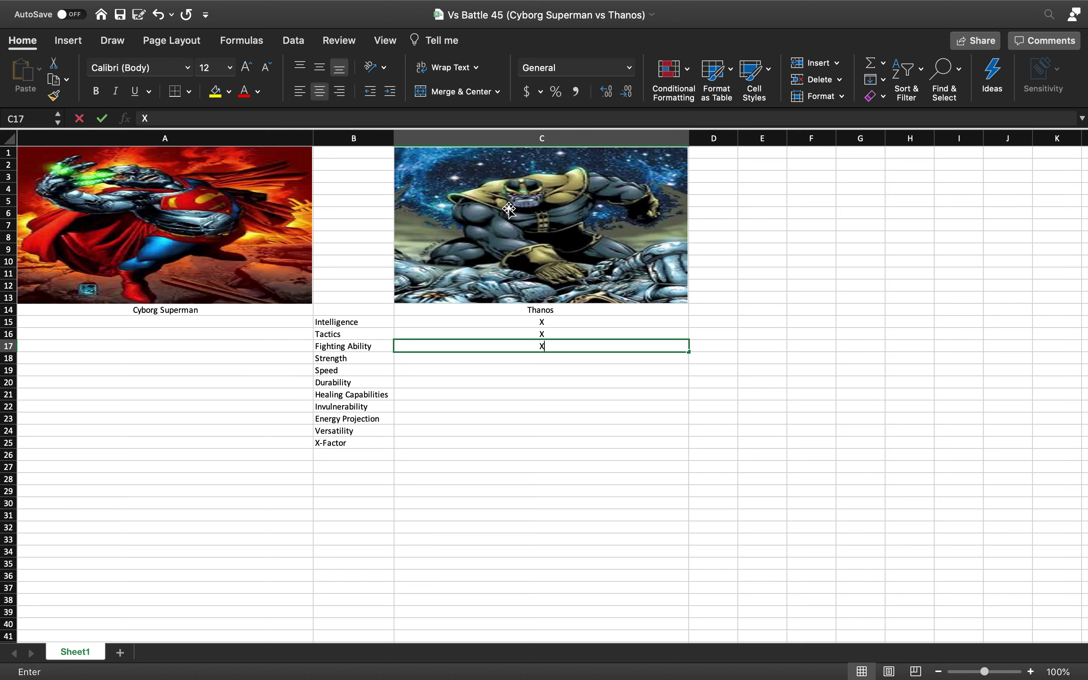
key("Left")
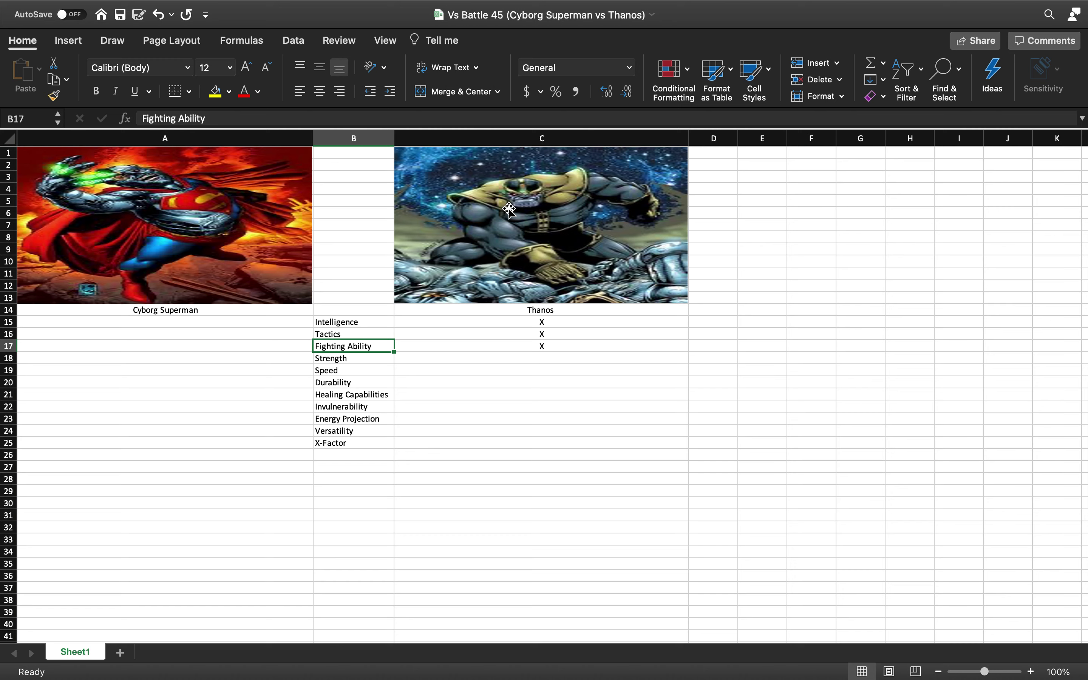
Mark Cyborg Superman with an X for Strength and Speed in cells A18 and A19
key("Down")
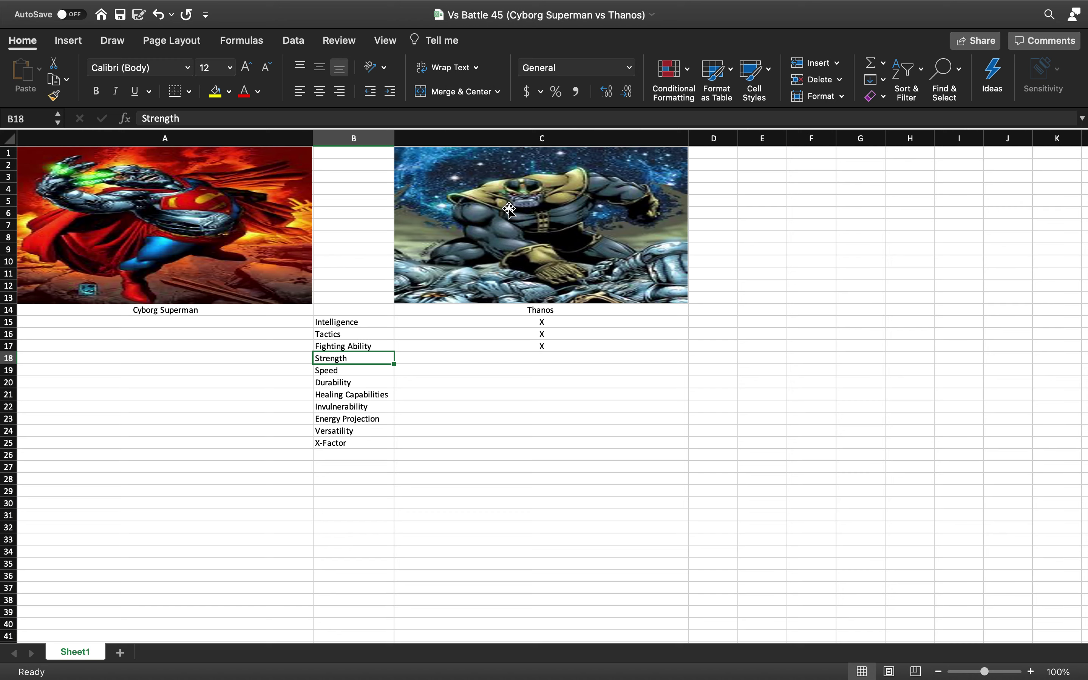
key("Left")
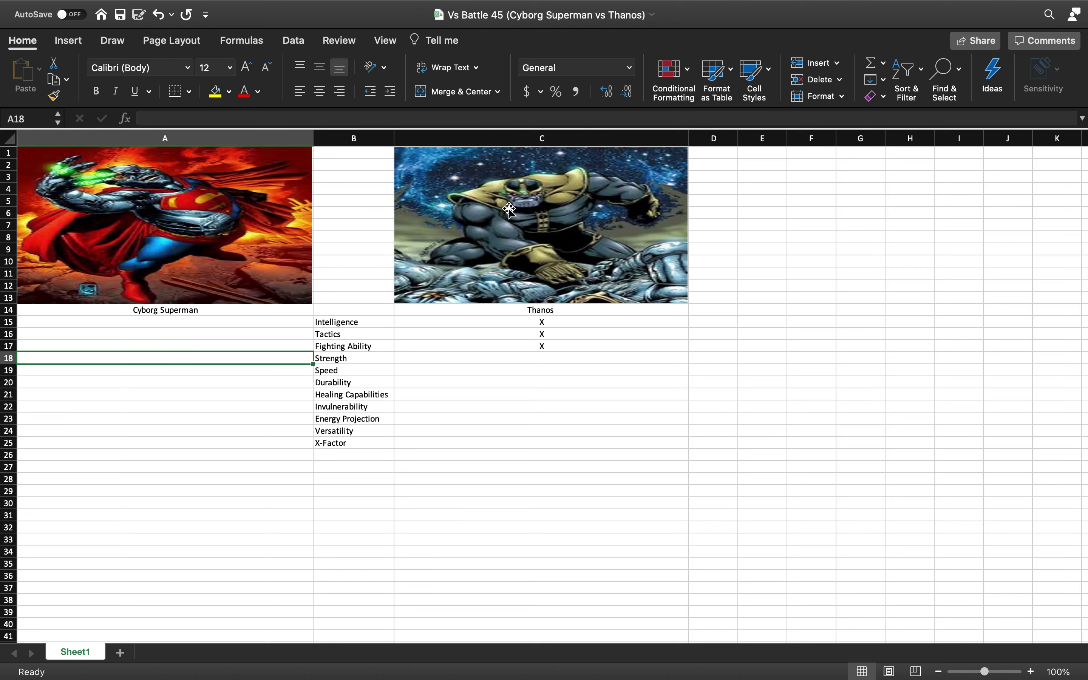
type("X")
key("Tab")
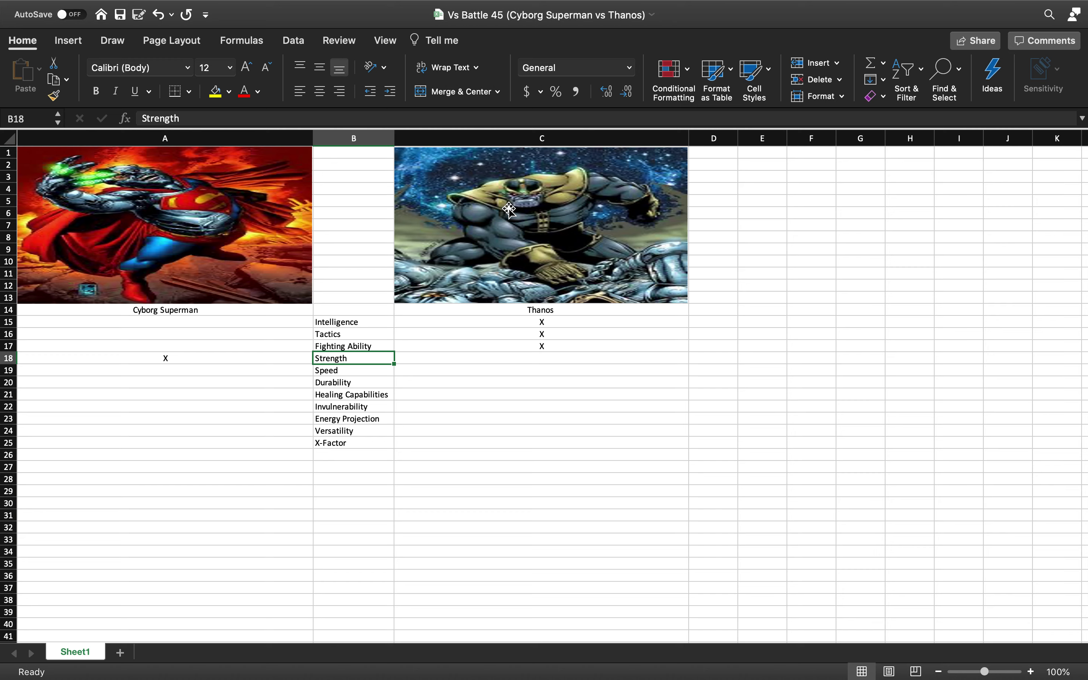
key("Return")
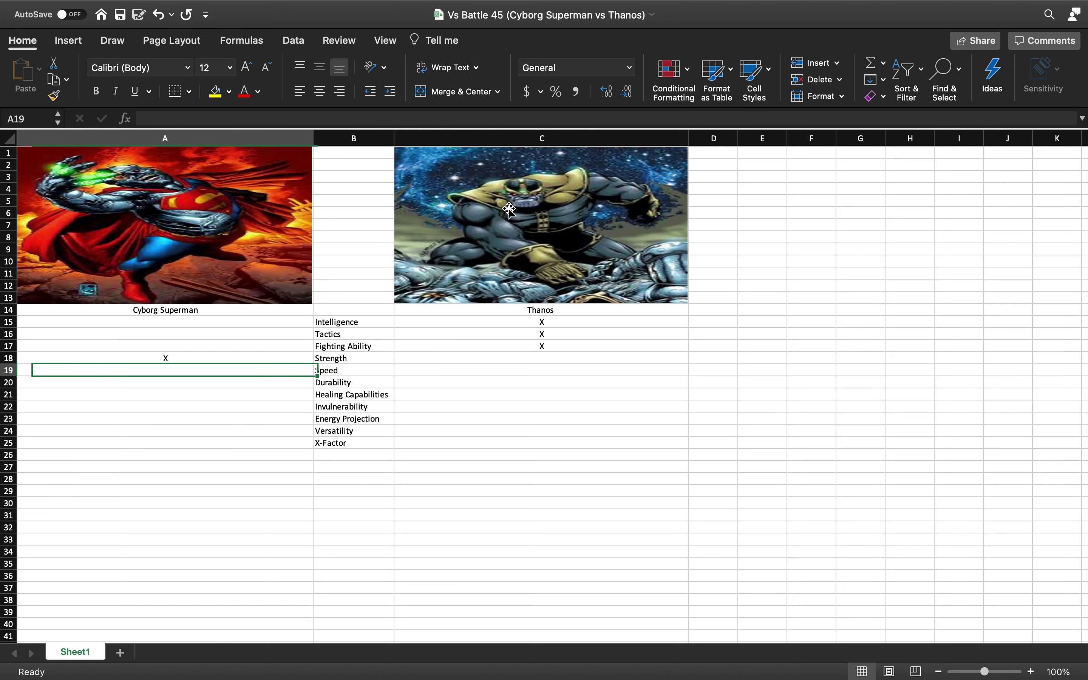
type("X")
key("Tab")
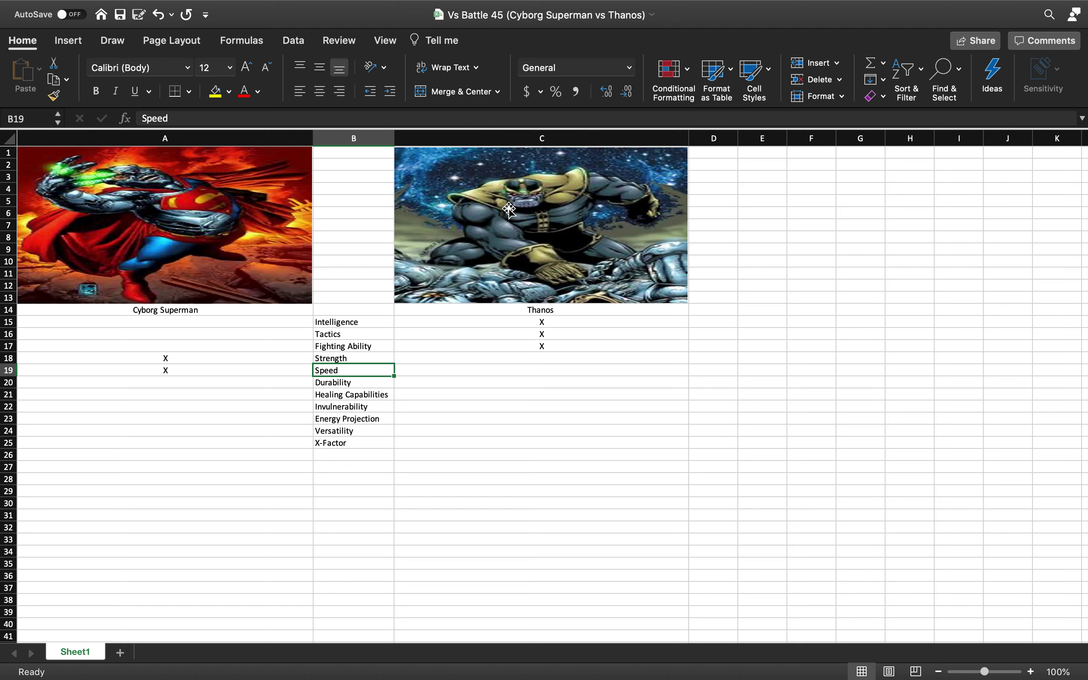
Enter an X for Thanos in the Durability row, cell C20
key("Down")
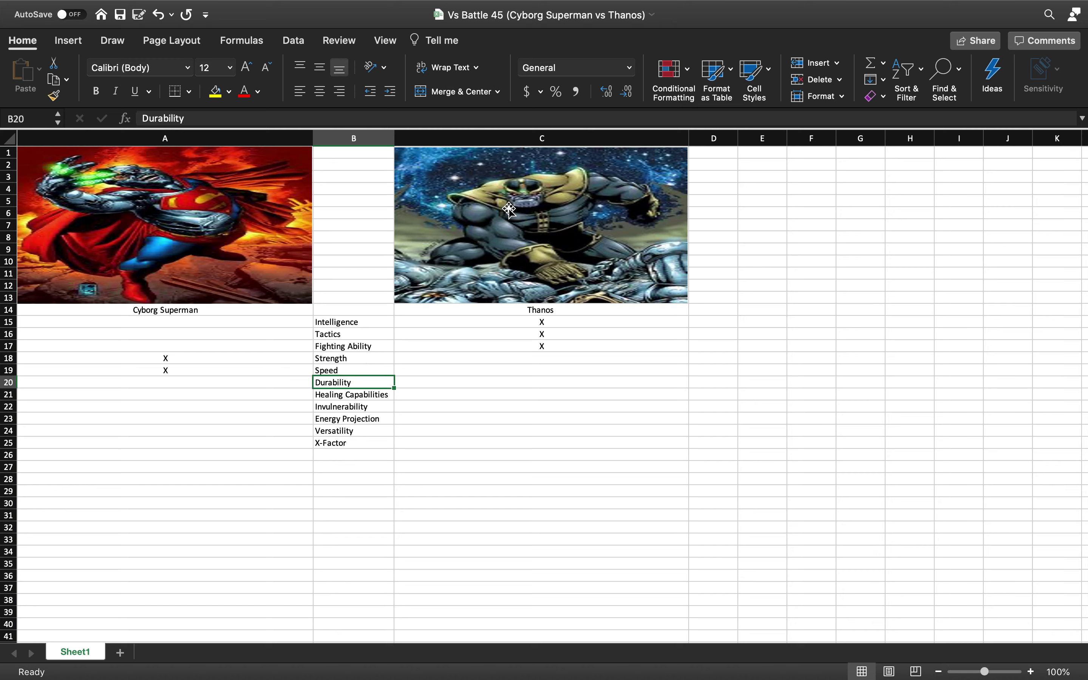
key("Right")
type("X")
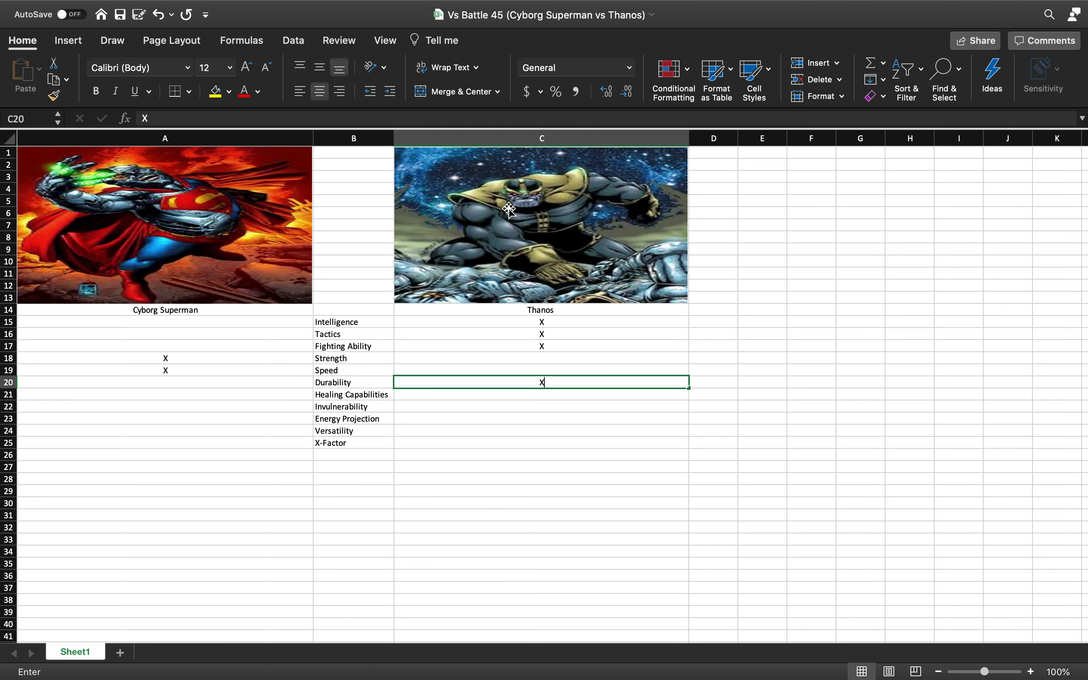
key("Left")
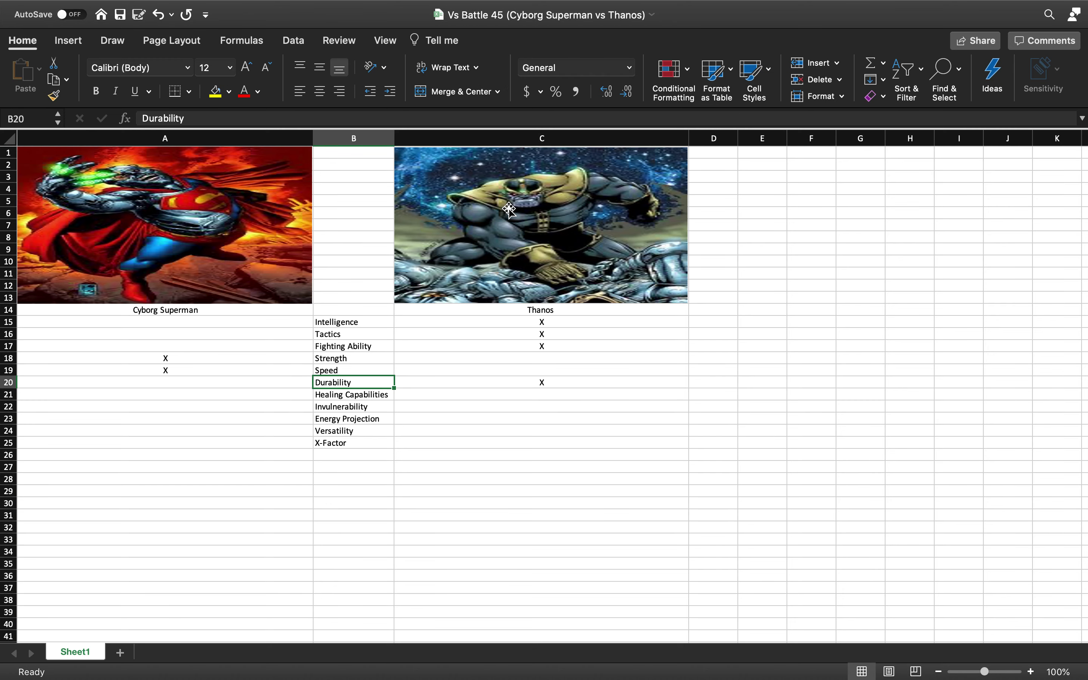
Enter an X for Cyborg Superman in the Healing Capabilities row, cell A21
key("Down")
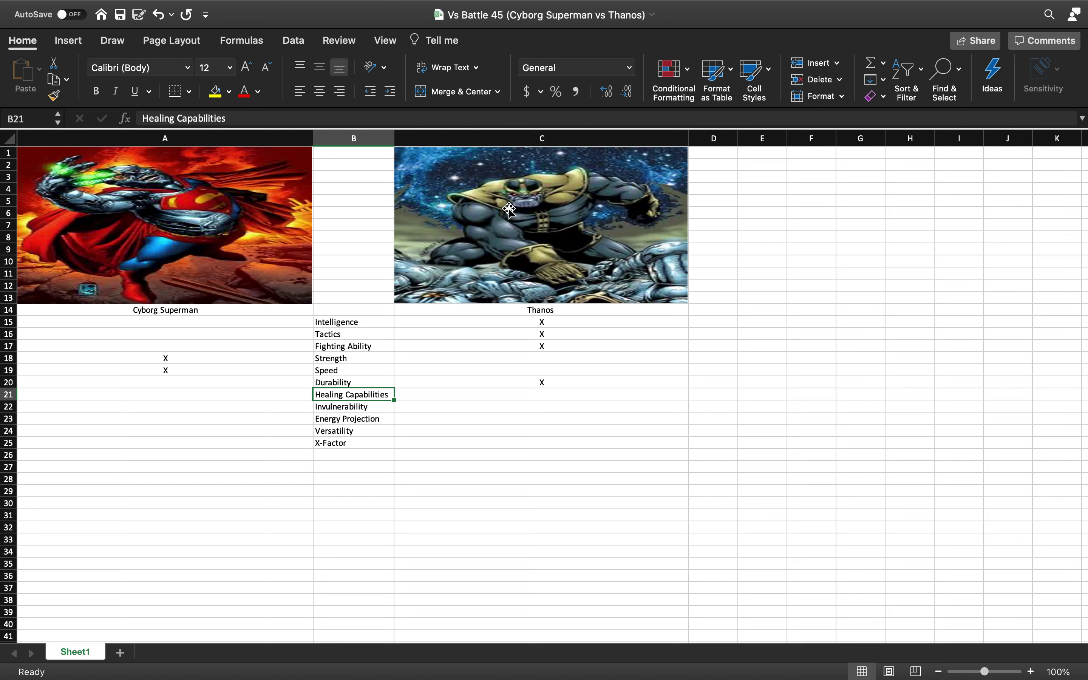
key("Left")
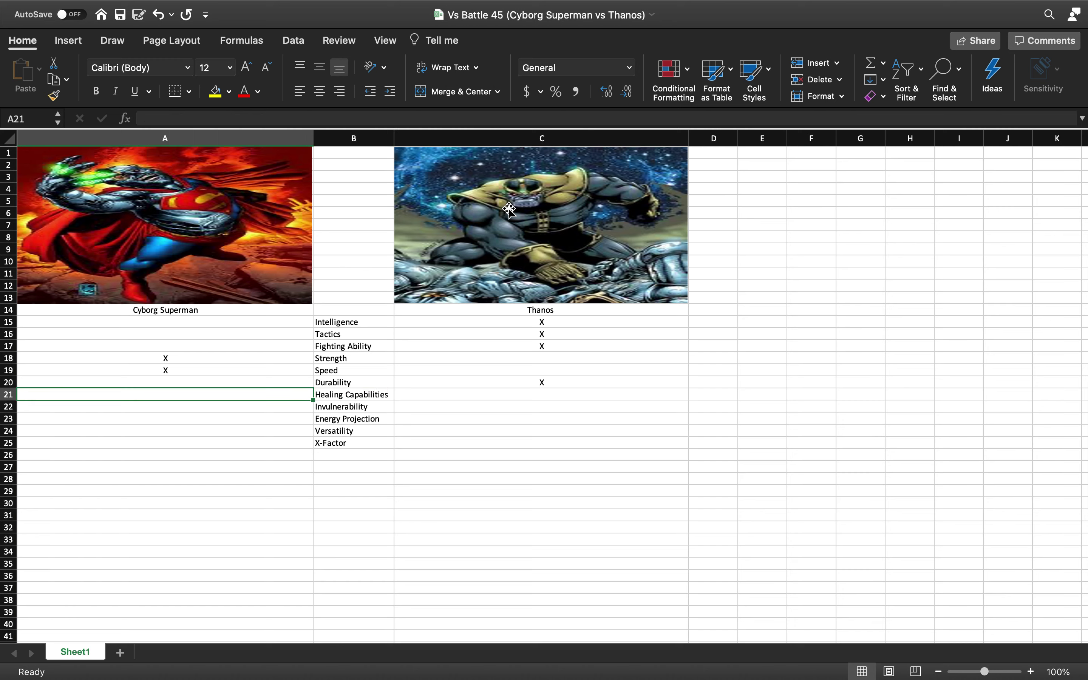
type("X")
key("Tab")
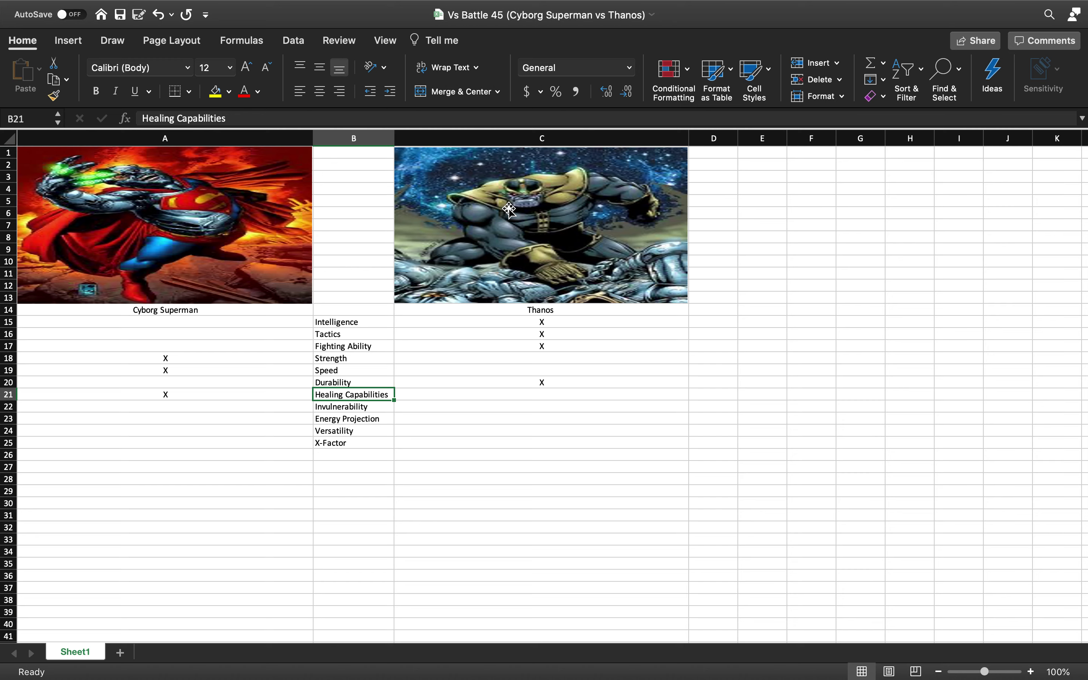
Enter an X for Thanos in the Invulnerability row, cell C22
key("Down")
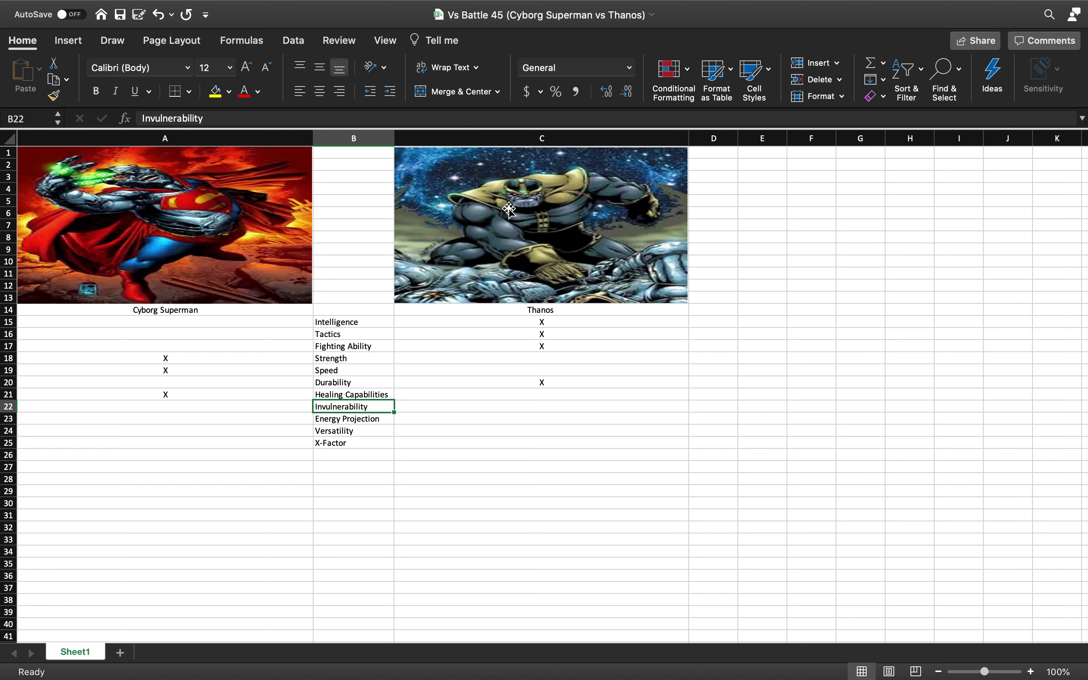
key("Right")
type("X")
key("Left")
Mark Cyborg Superman with an X for Energy Projection and Versatility in cells A23 and A24
key("Down")
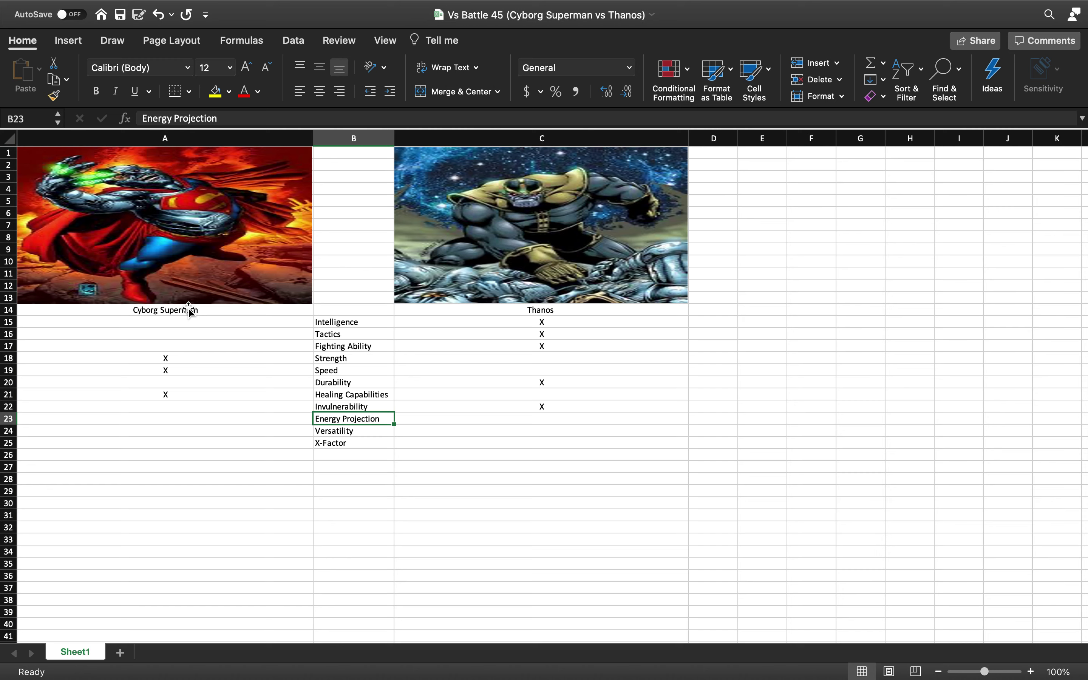
key("Left")
type("X")
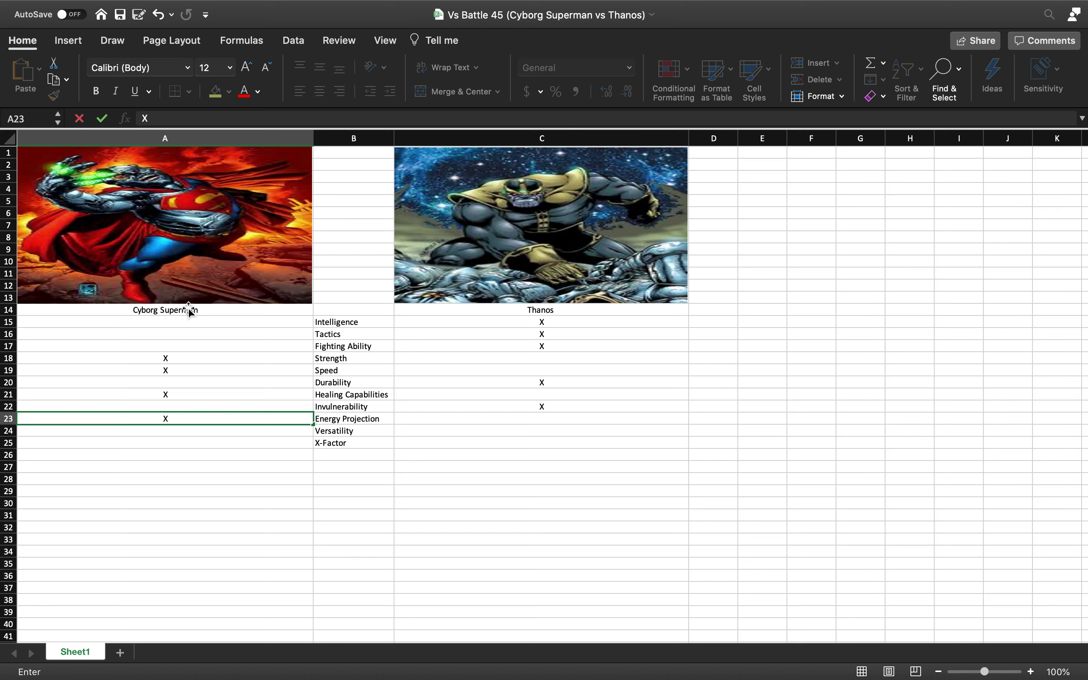
key("Return")
type("X")
key("Tab")
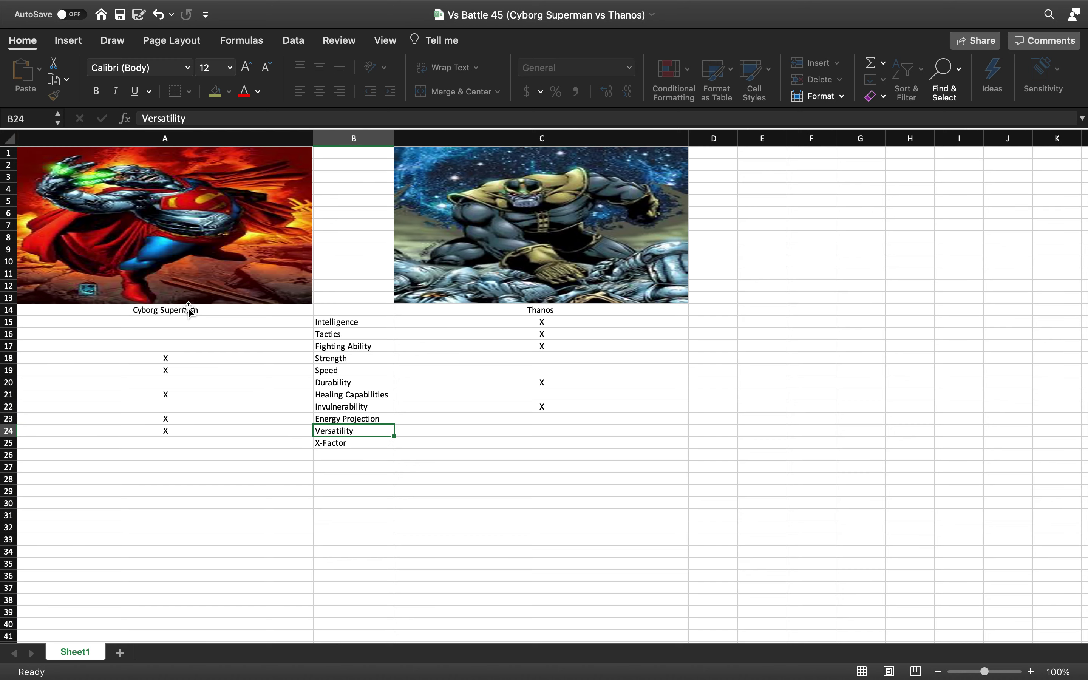
Enter an X for Thanos in the X-Factor row, cell C25
key("Down")
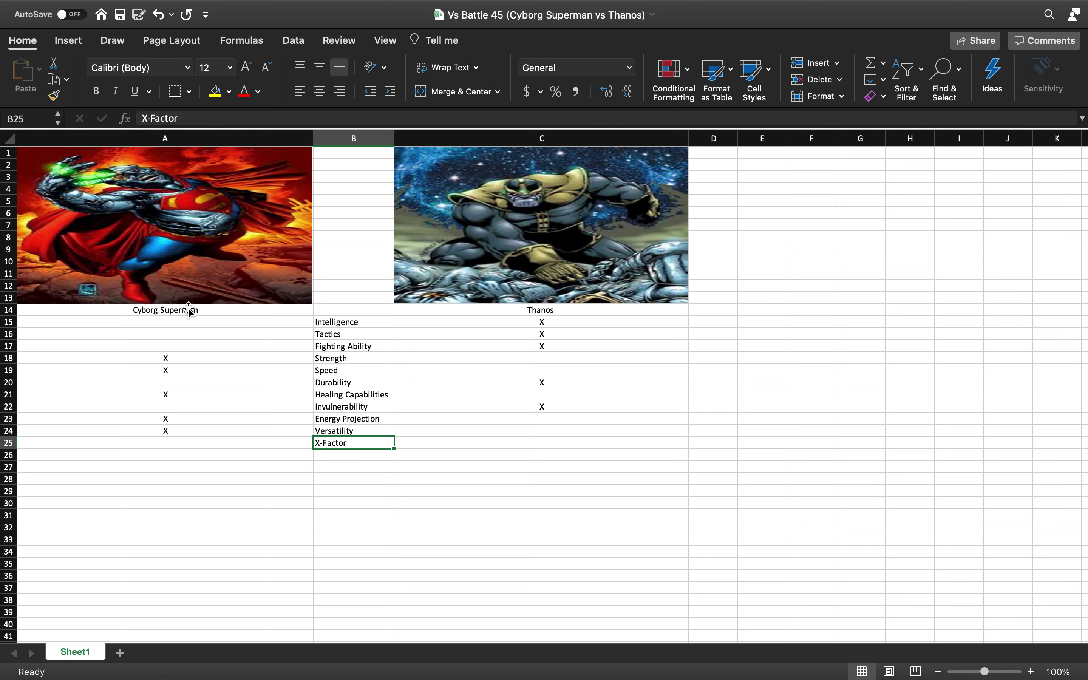
key("Tab")
type("X")
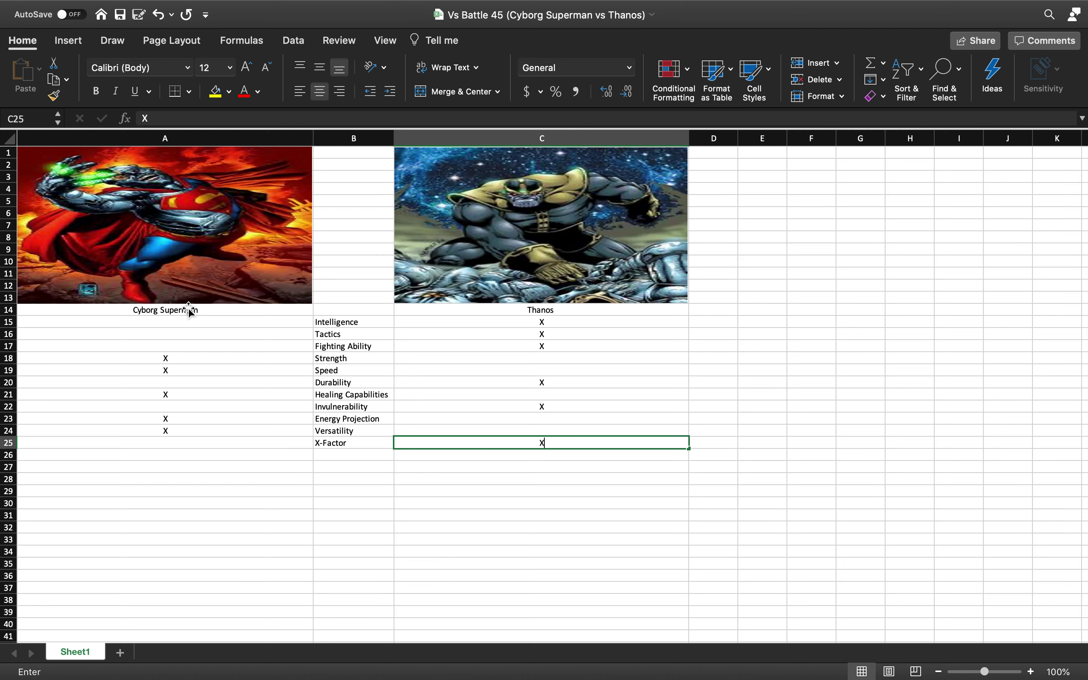